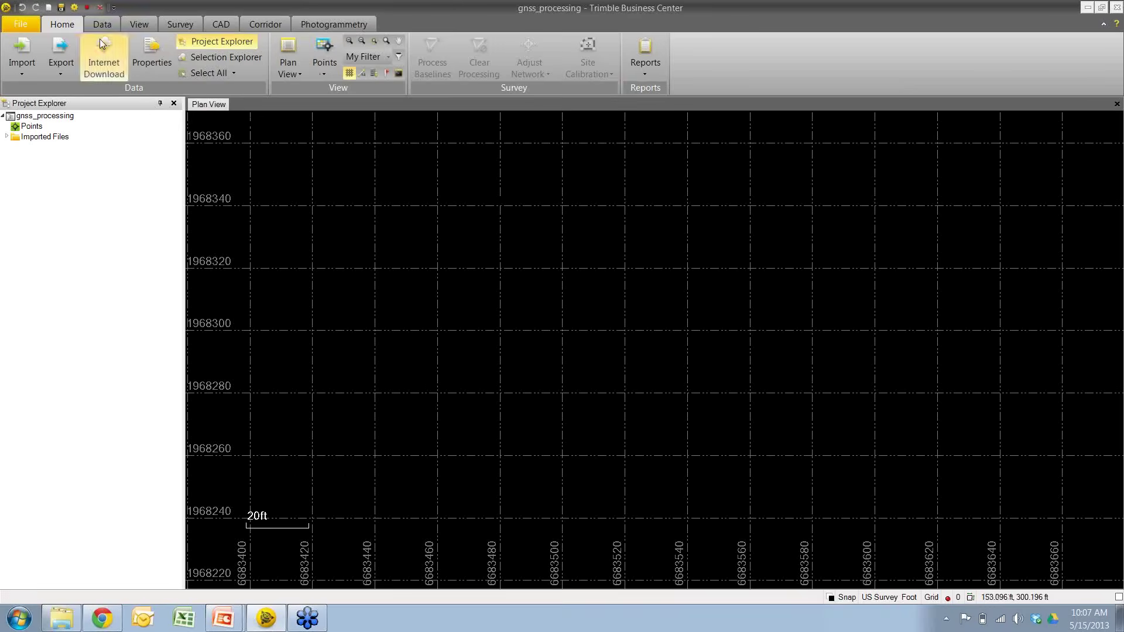
click(101, 24)
click(134, 27)
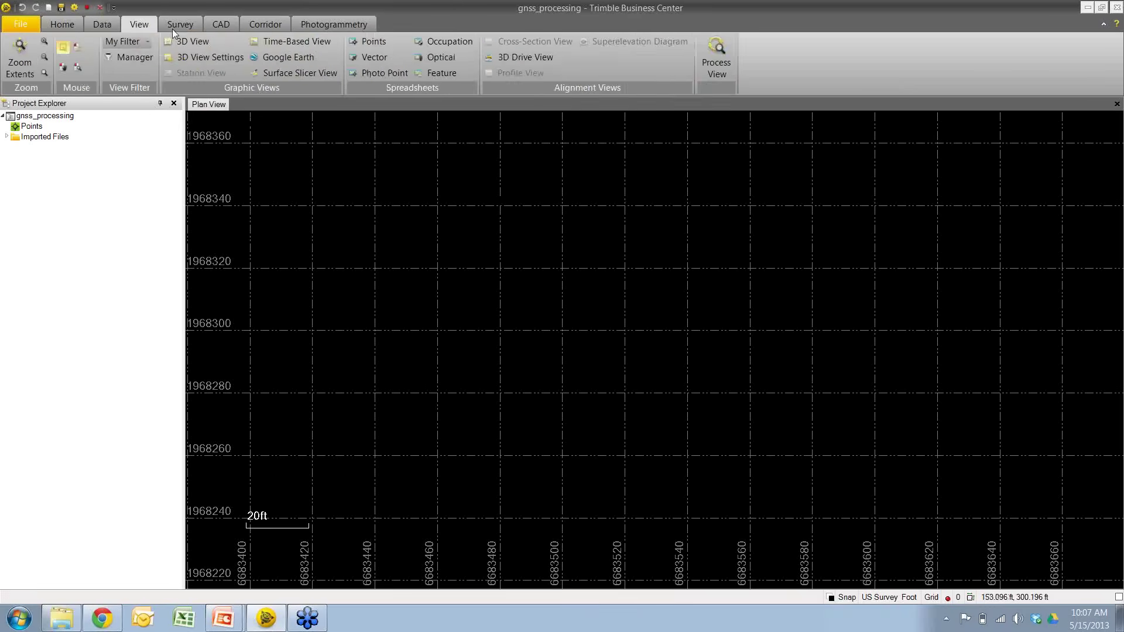
click(173, 27)
click(218, 26)
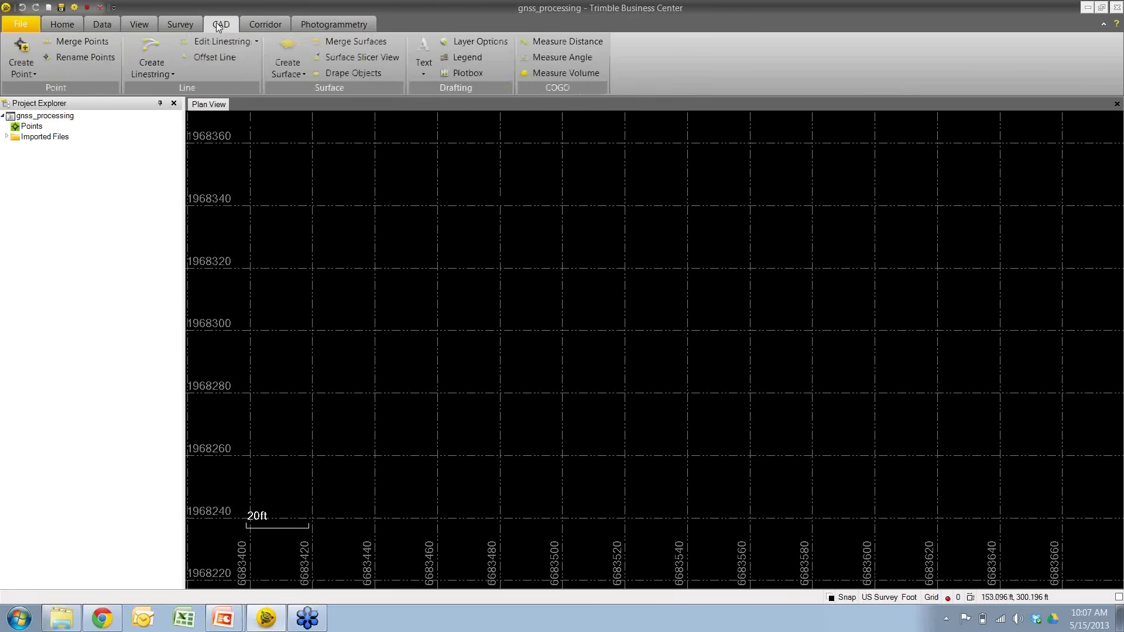
click(261, 27)
click(305, 25)
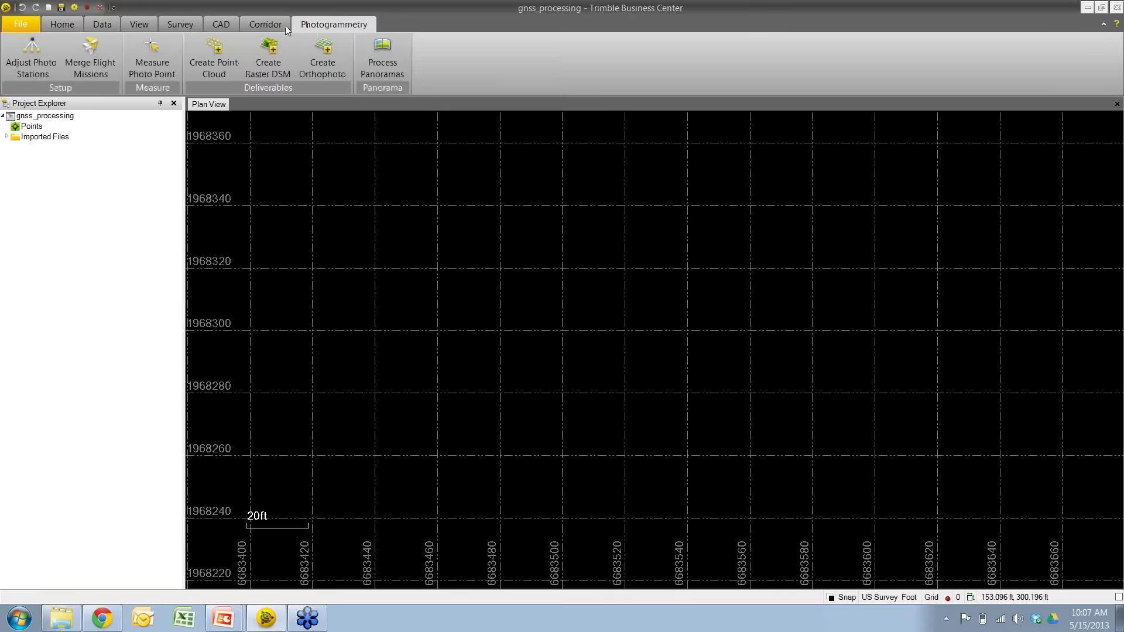
click(283, 26)
click(218, 28)
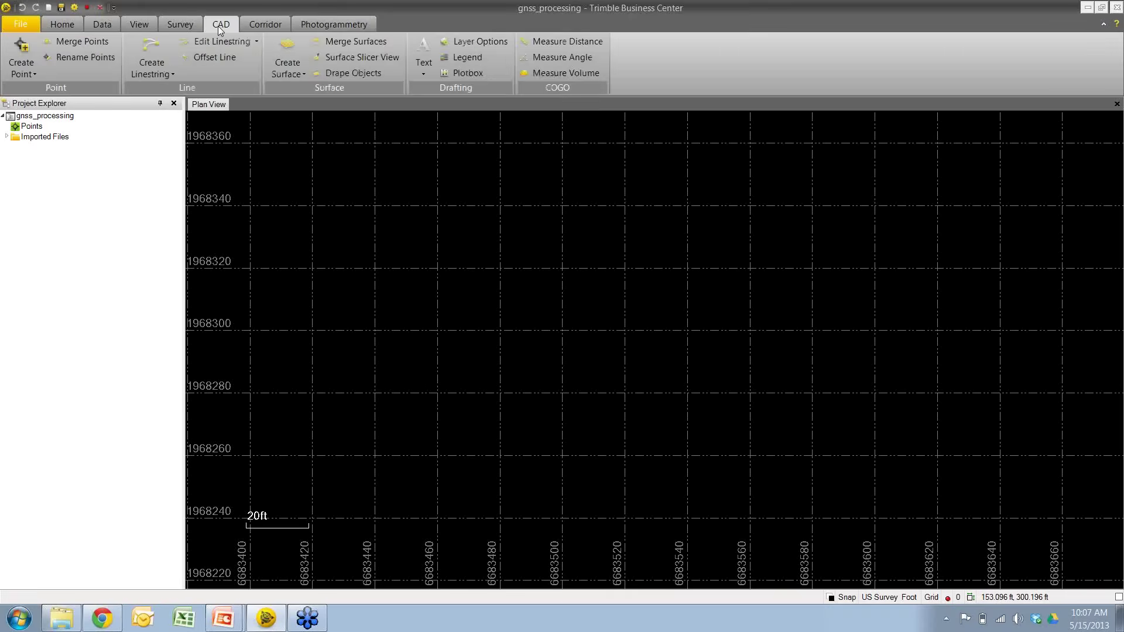
click(184, 27)
click(145, 26)
click(101, 27)
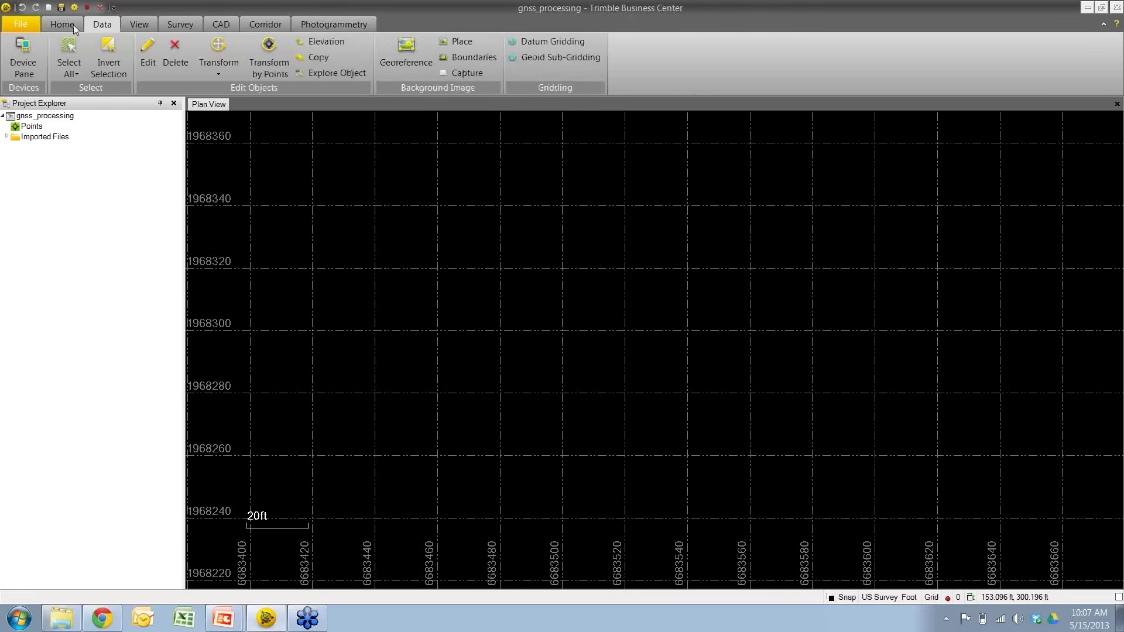
click(71, 25)
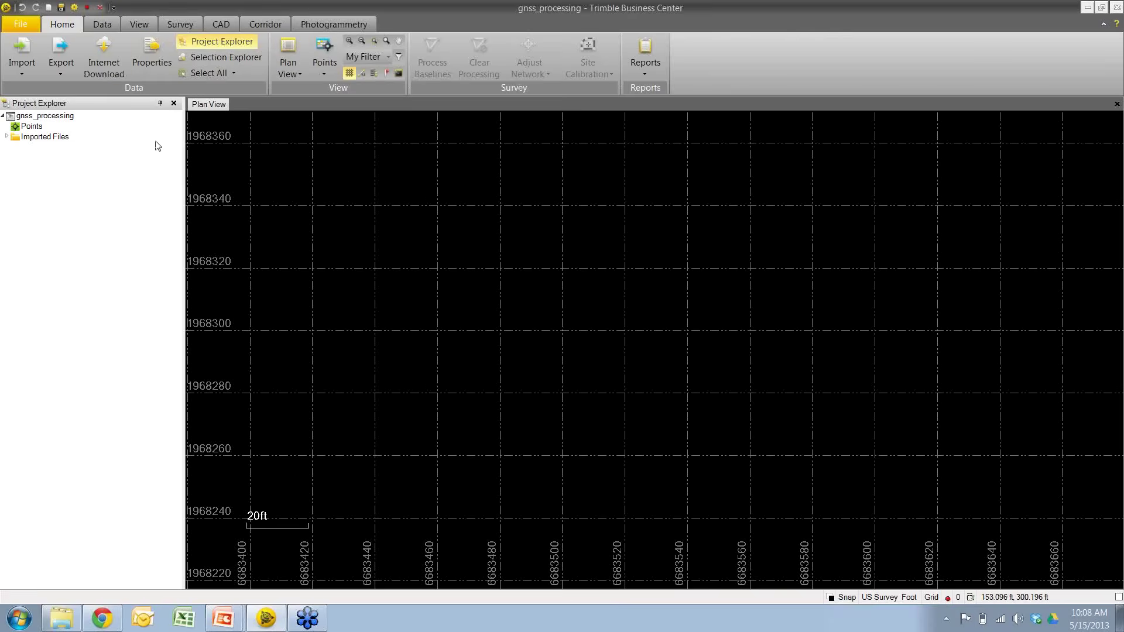
click(23, 29)
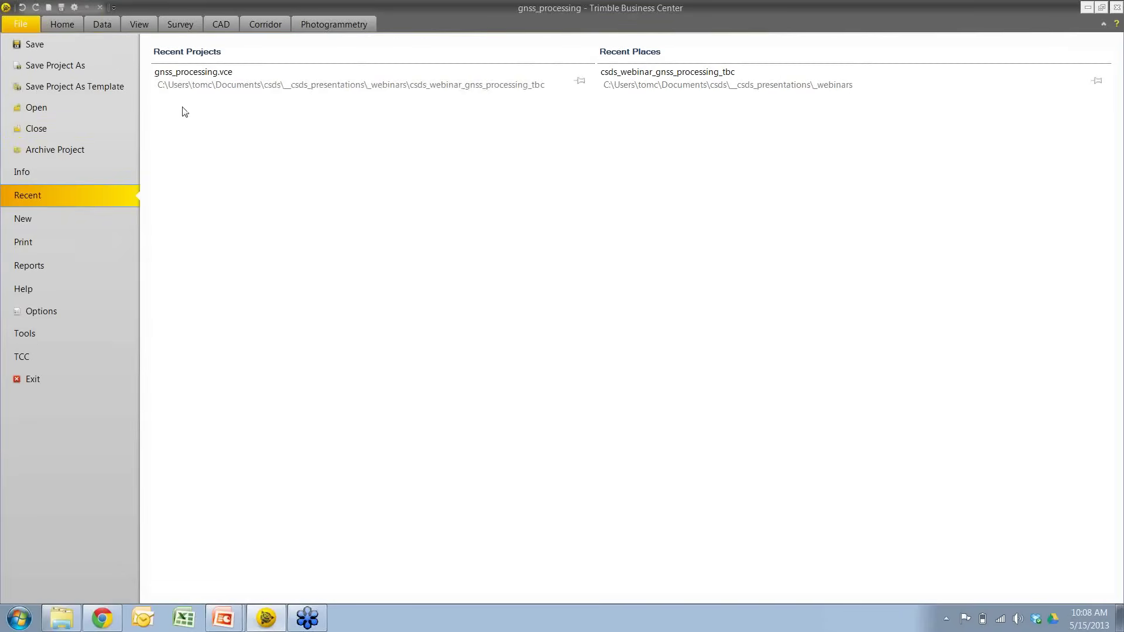
click(57, 27)
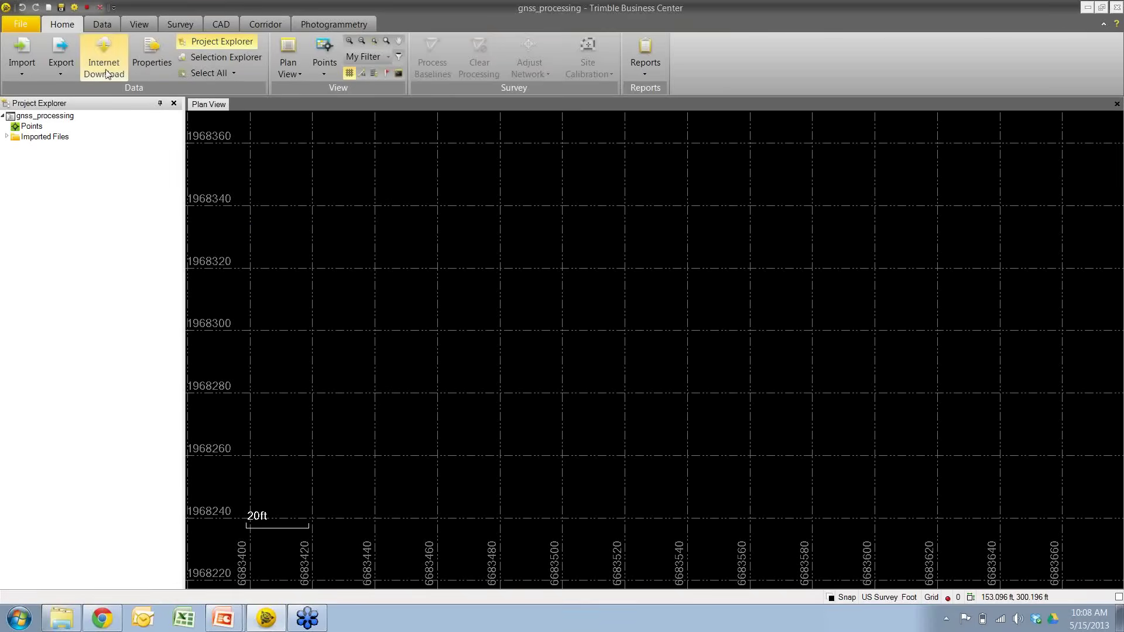
- View the general information in the project settings and close them without changing anything
click(73, 9)
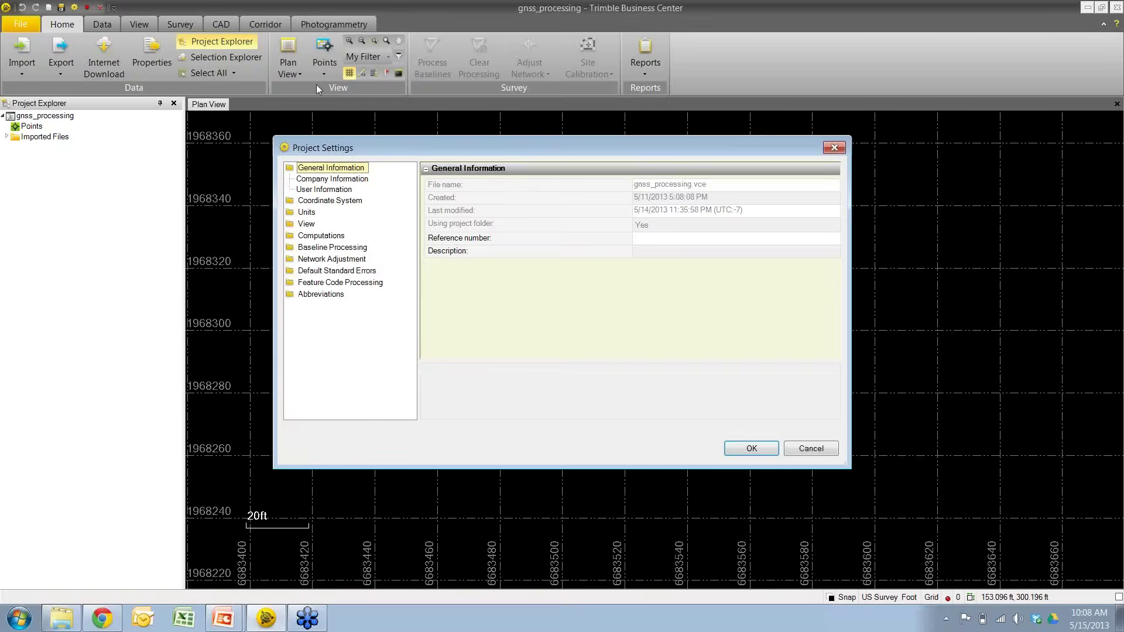
drag(545, 155, 542, 191)
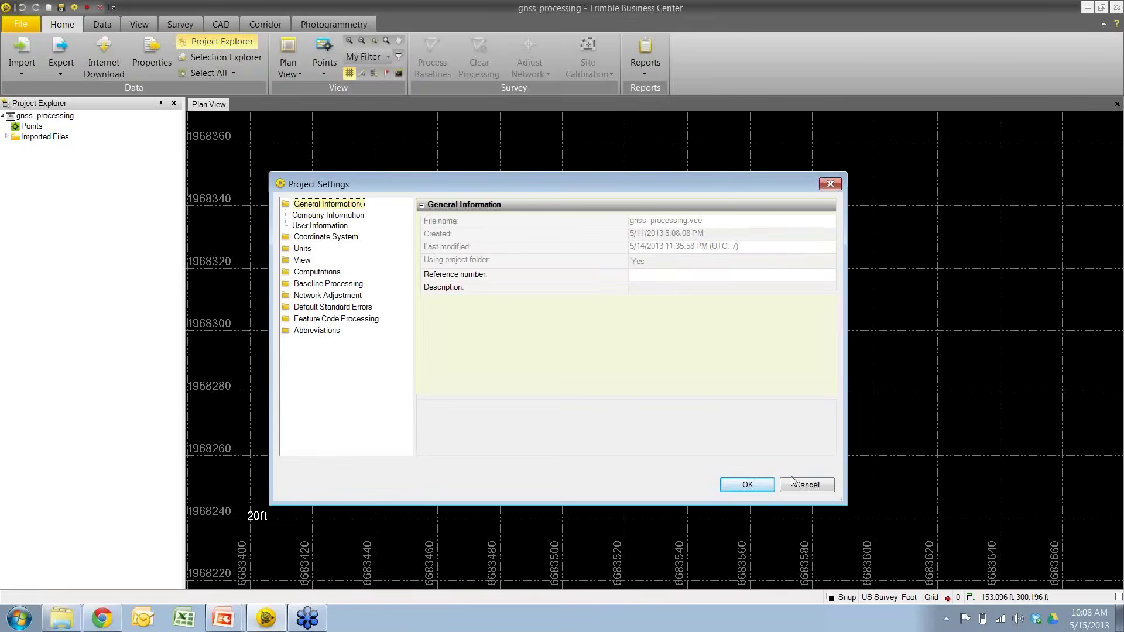
click(748, 485)
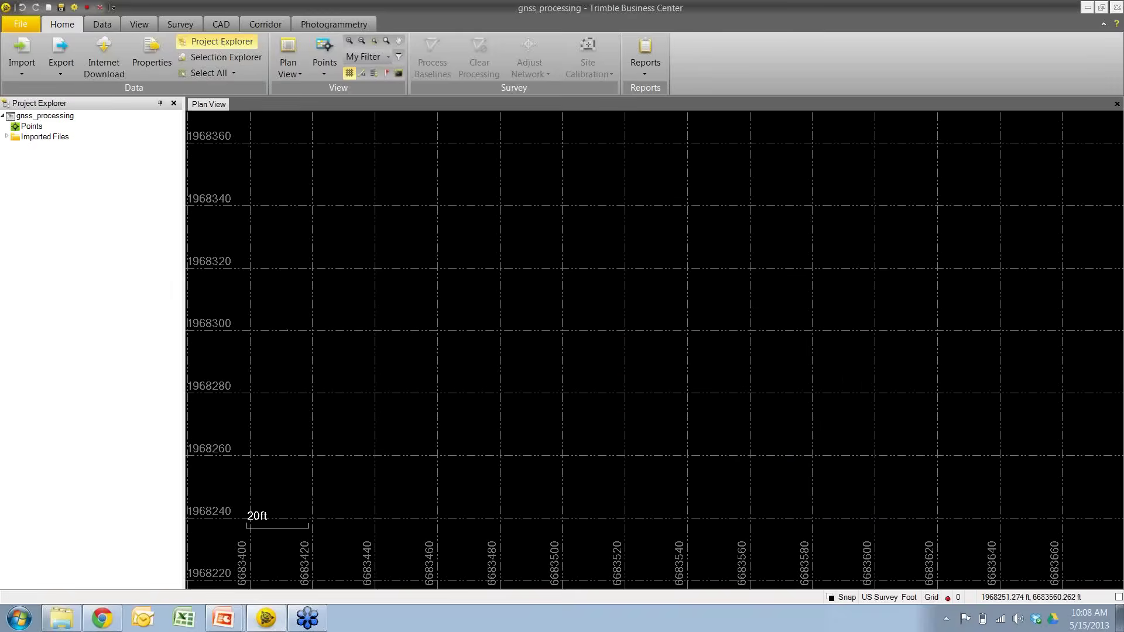
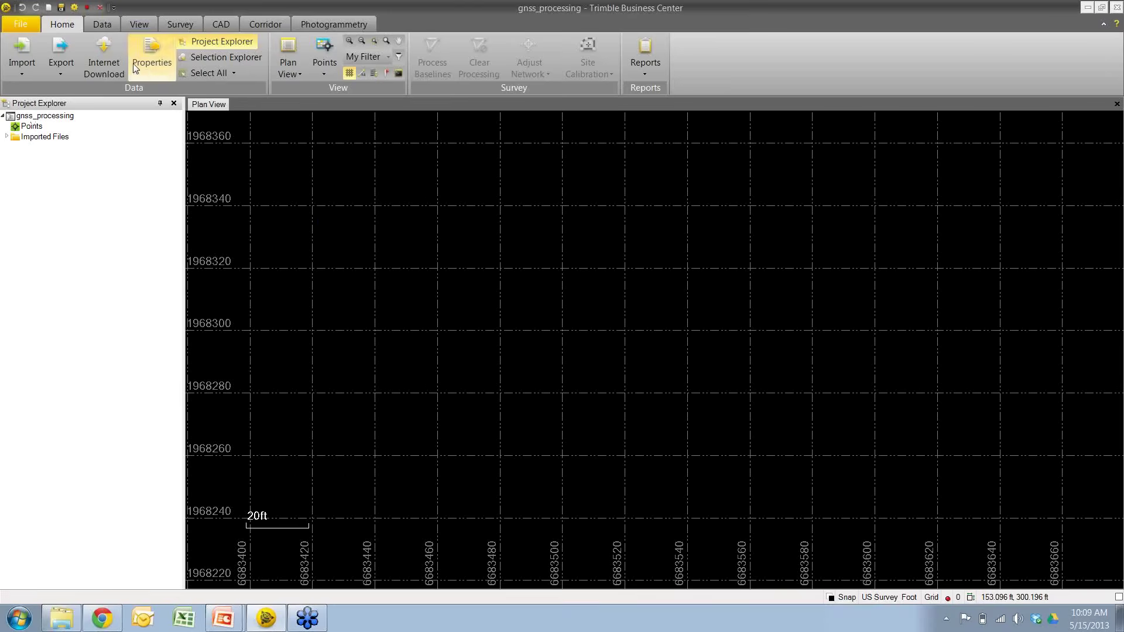
- Bring up the importable files in the gnss_data folder and sort them by file type
click(23, 55)
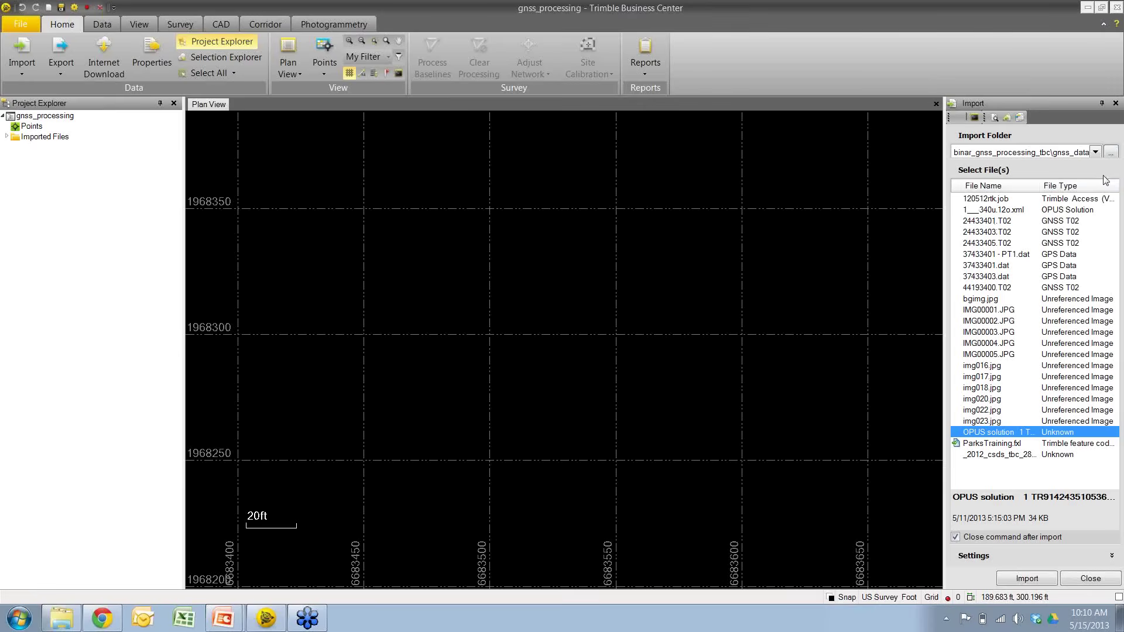
click(1066, 190)
click(1067, 186)
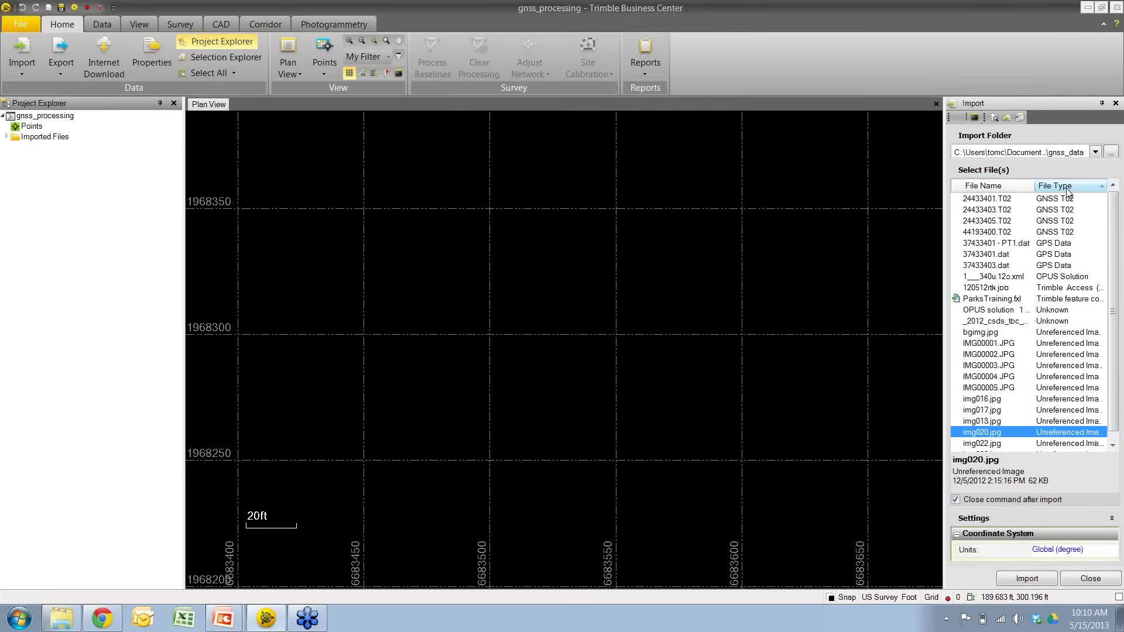
scroll(1118, 245, down, 1)
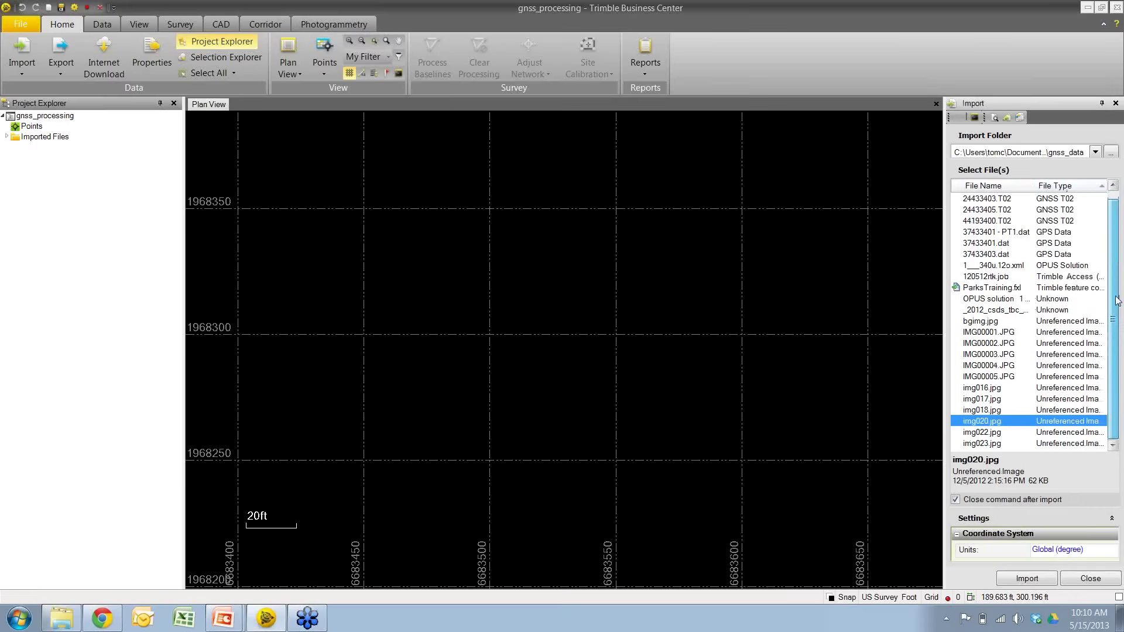
scroll(1117, 258, up, 1)
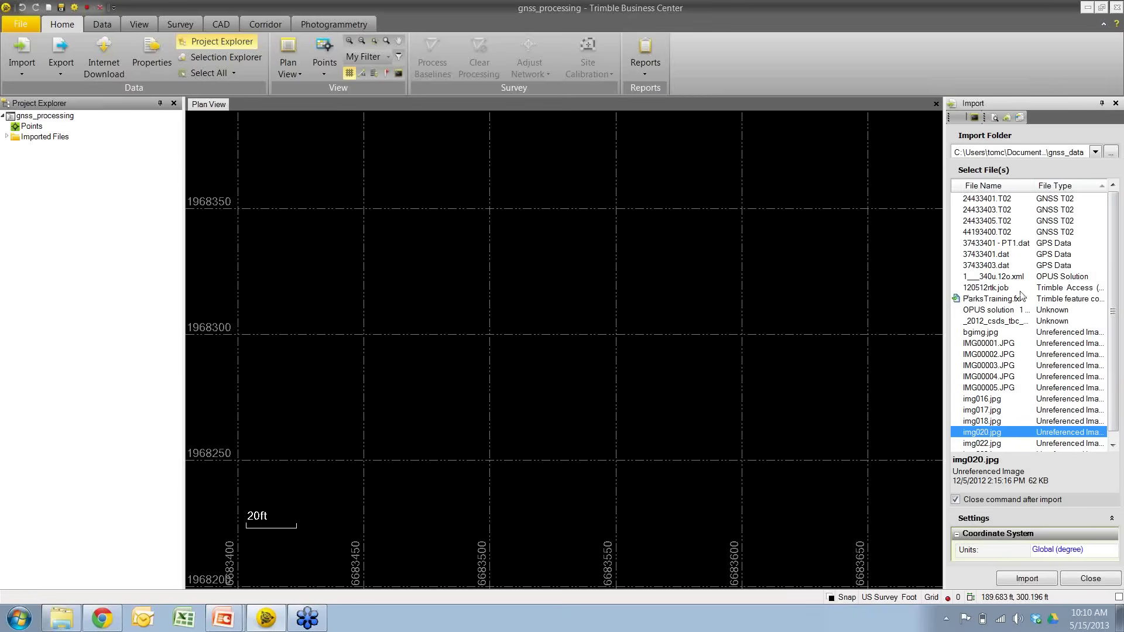
- Import the 120512rtk.job field file, agreeing to replace the project's existing feature definitions with ParksTraining.fxl
click(988, 291)
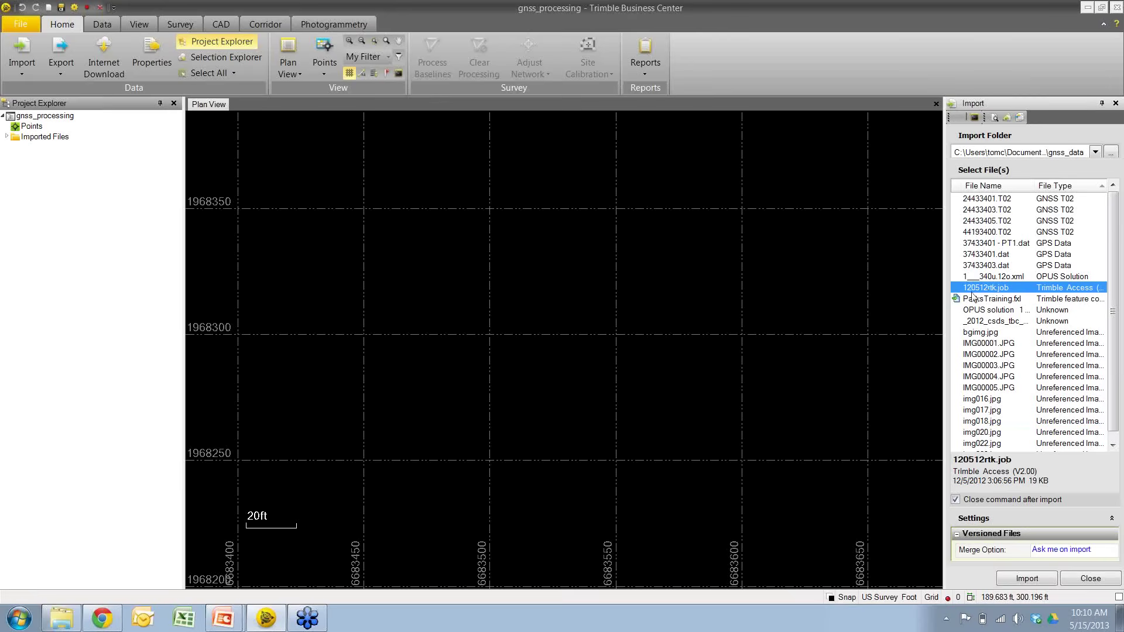
click(1027, 579)
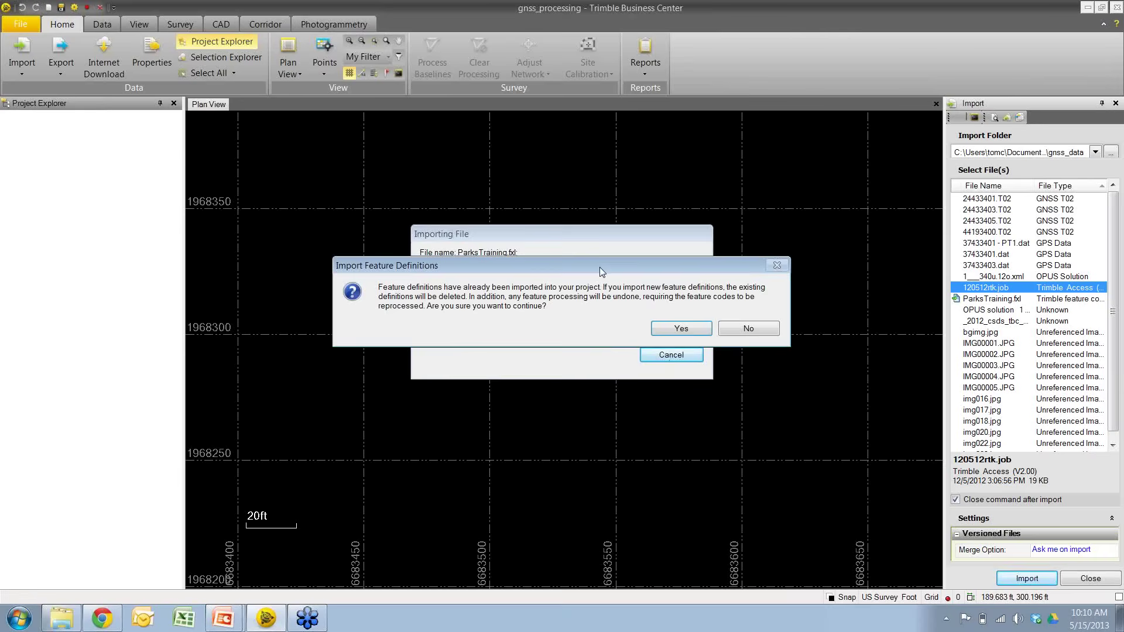
drag(600, 265, 506, 281)
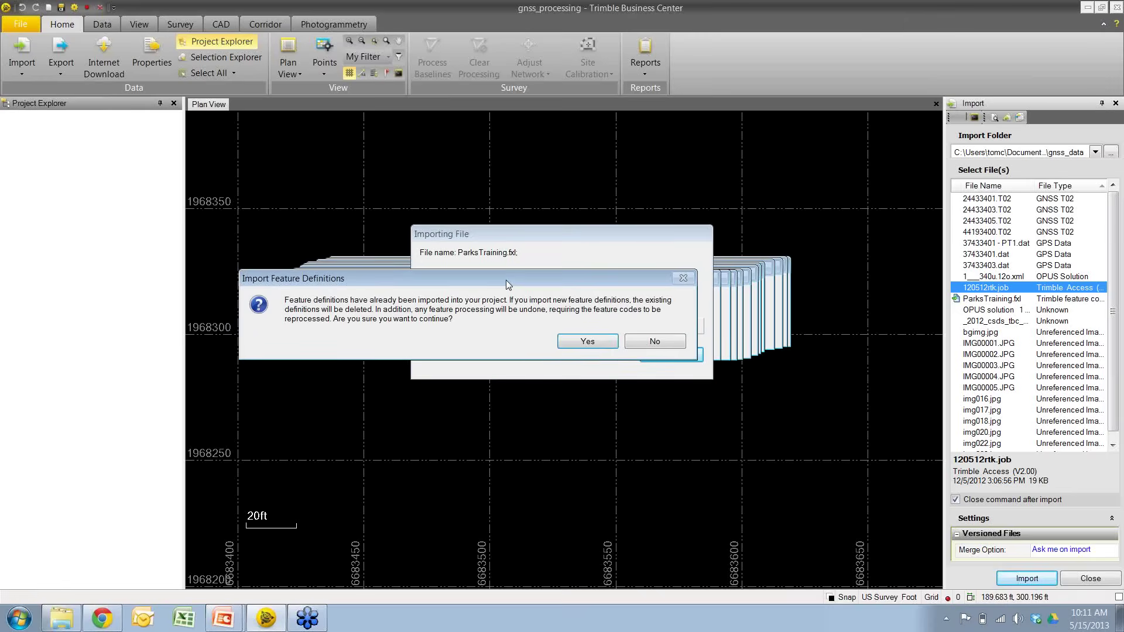
click(581, 341)
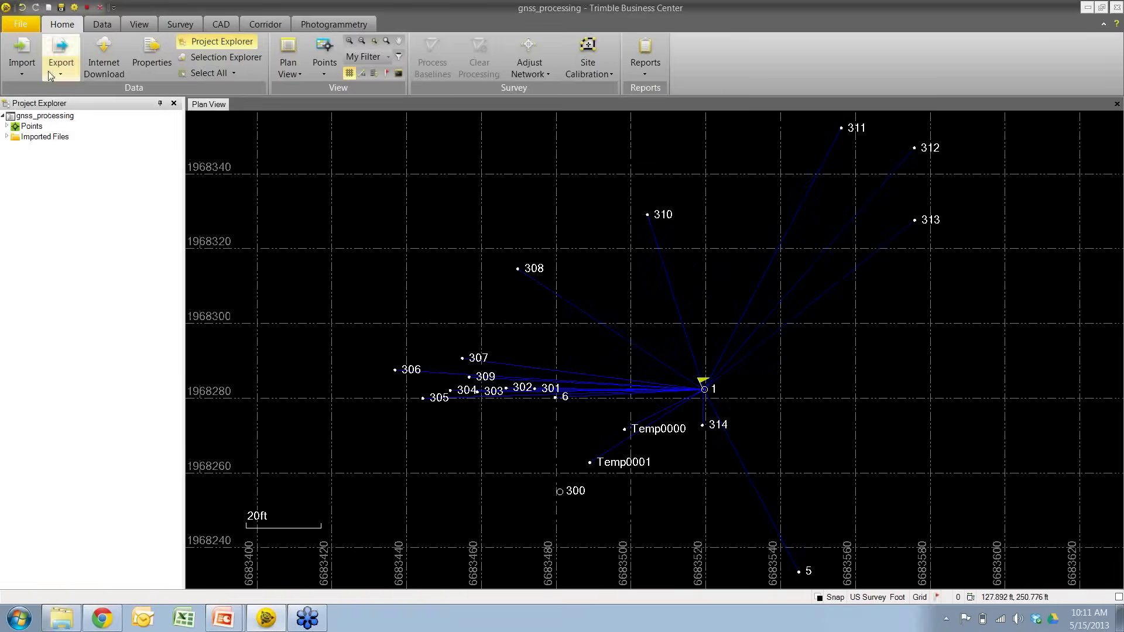
- Toggle the Project Explorer off and on, expand its point list, and check the contents of the Imported Files folder
click(211, 45)
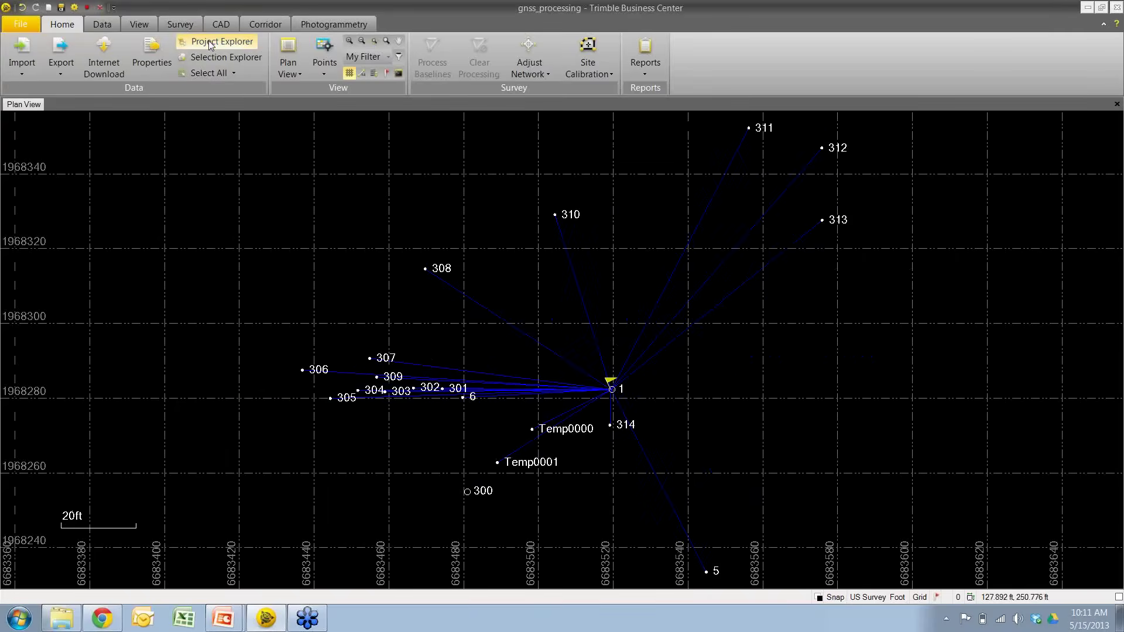
click(211, 45)
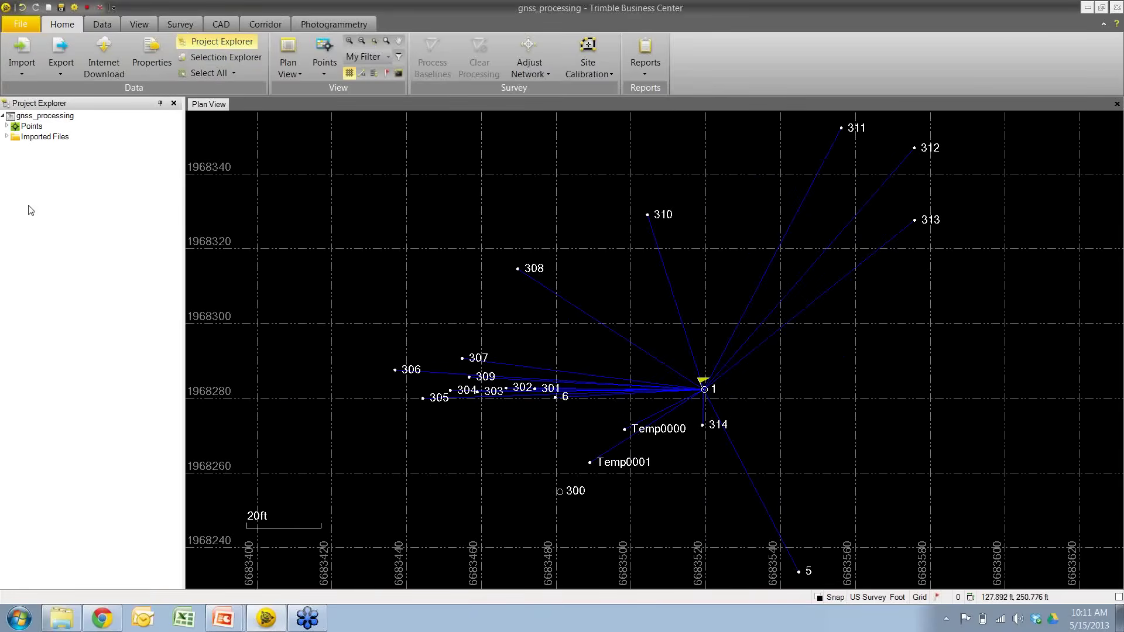
click(7, 127)
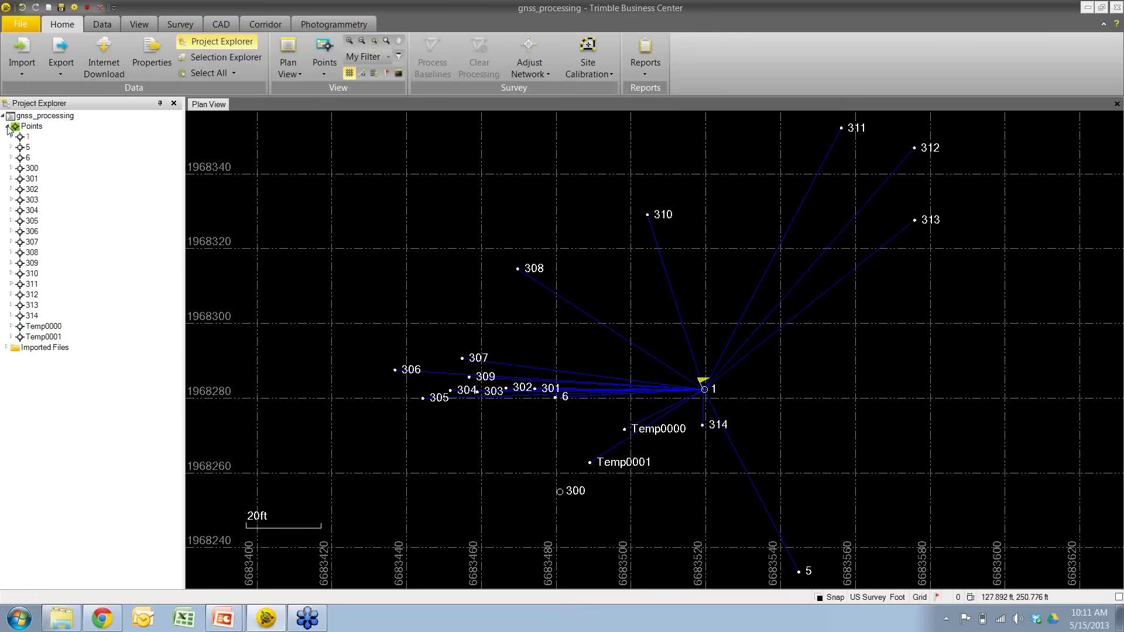
click(6, 346)
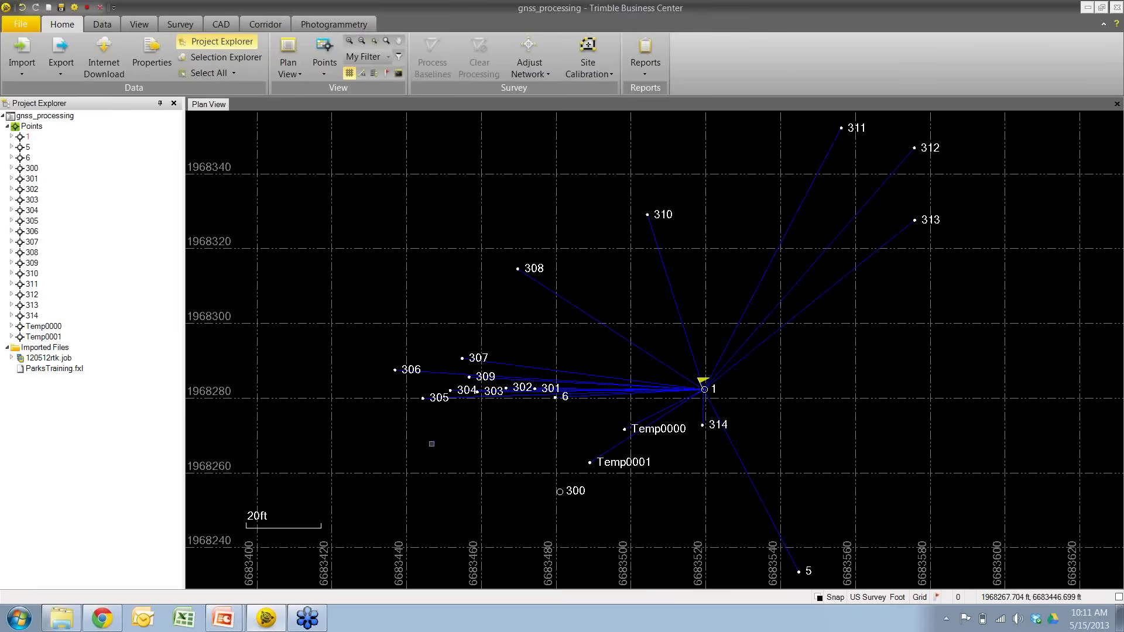
click(7, 347)
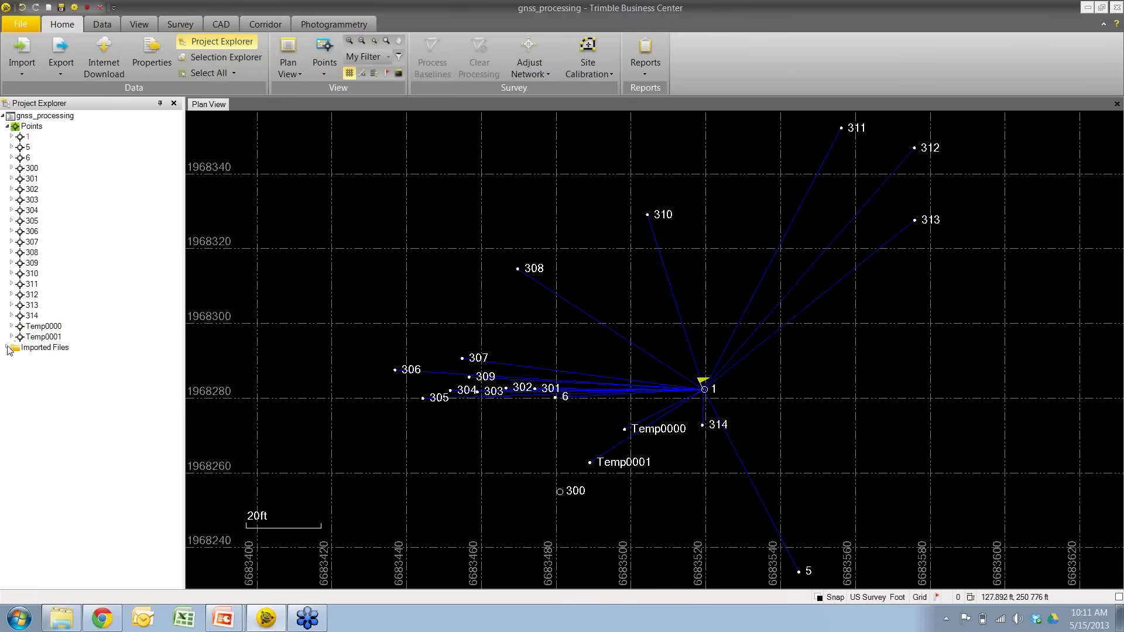